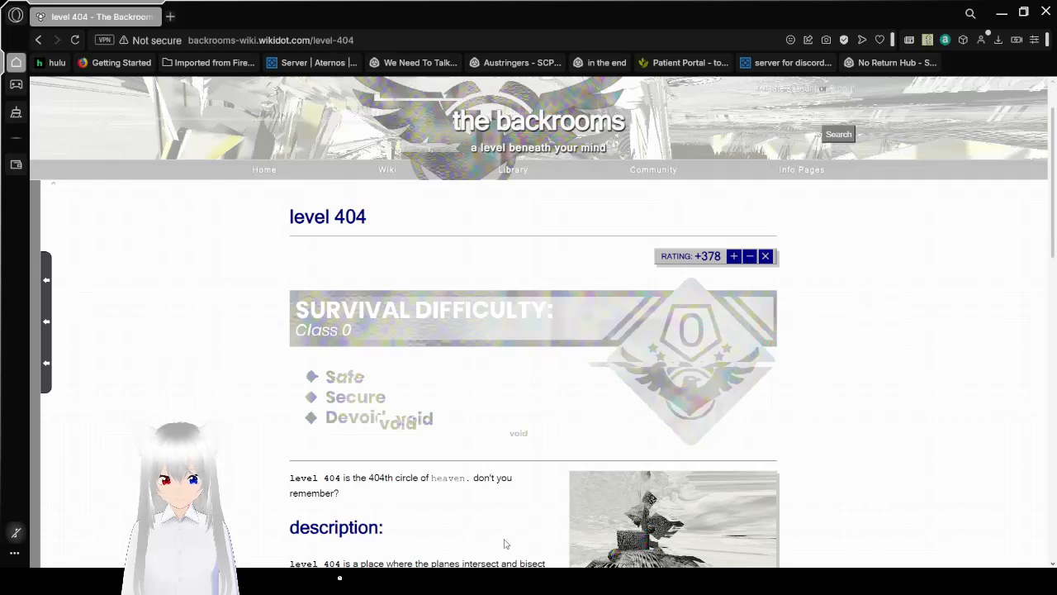
pyautogui.scroll(-2, 505, 545)
pyautogui.scroll(-2, 505, 545)
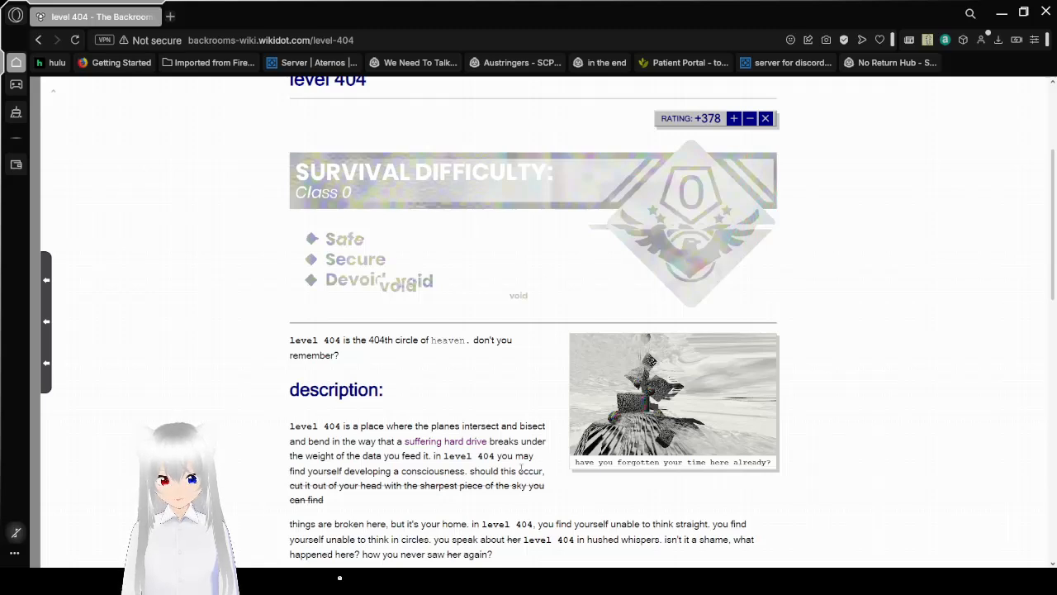
pyautogui.scroll(-1, 529, 413)
pyautogui.scroll(-2, 529, 413)
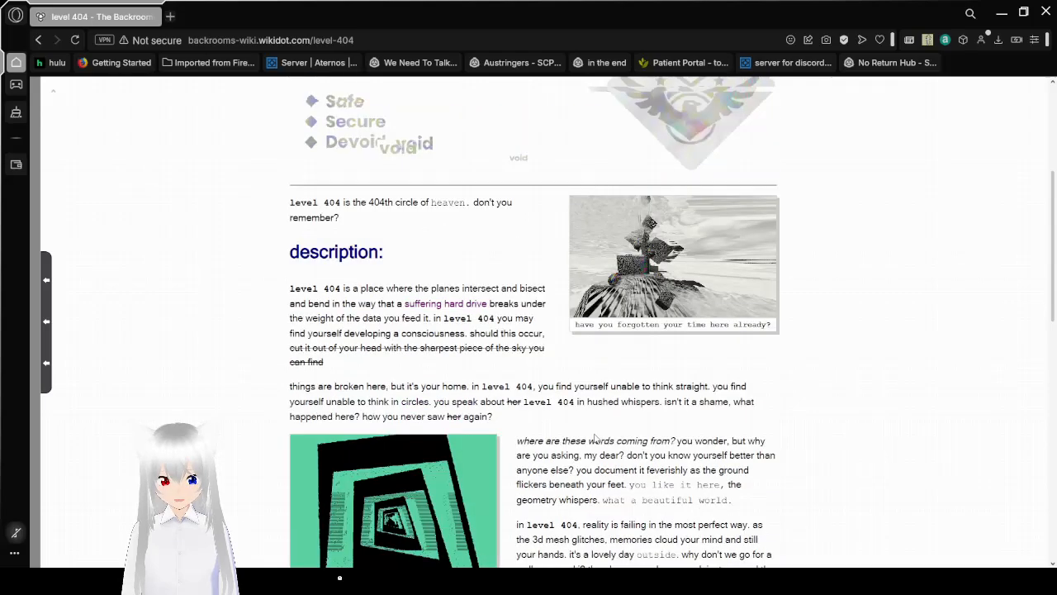
pyautogui.scroll(-1, 528, 372)
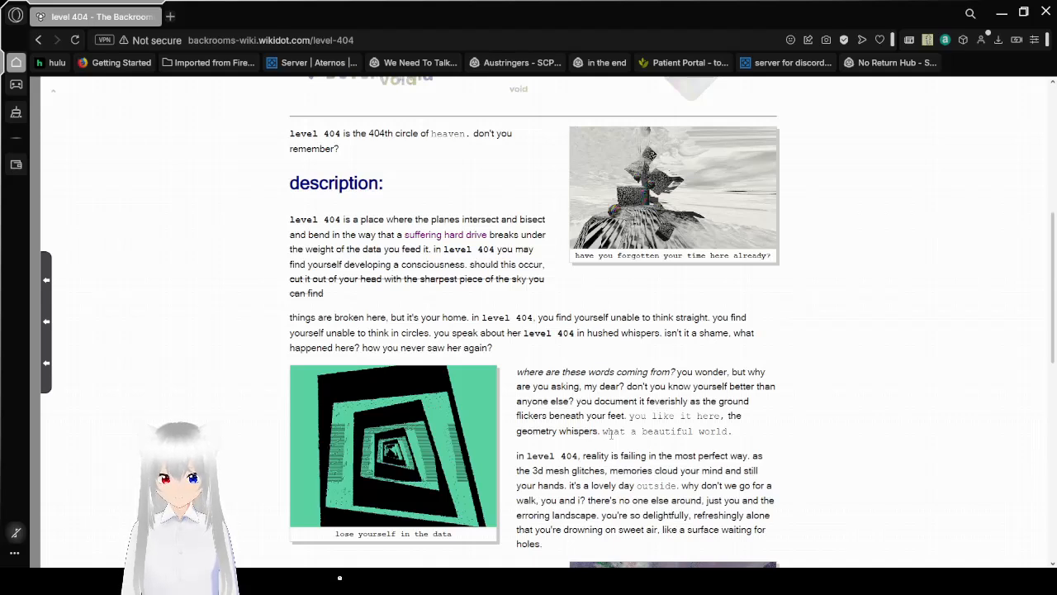
pyautogui.scroll(-2, 973, 411)
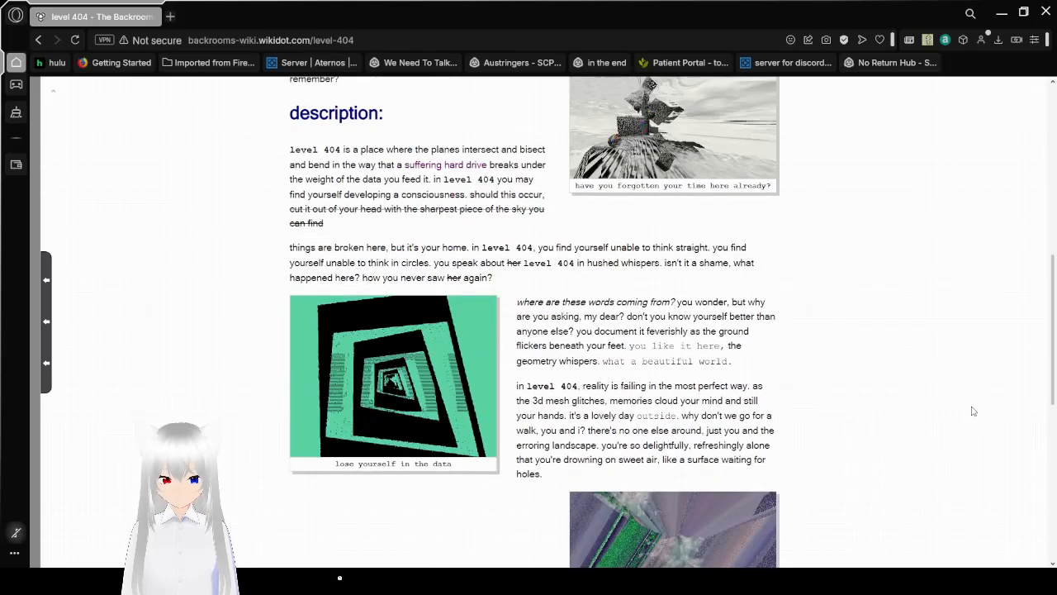
pyautogui.scroll(-3, 972, 410)
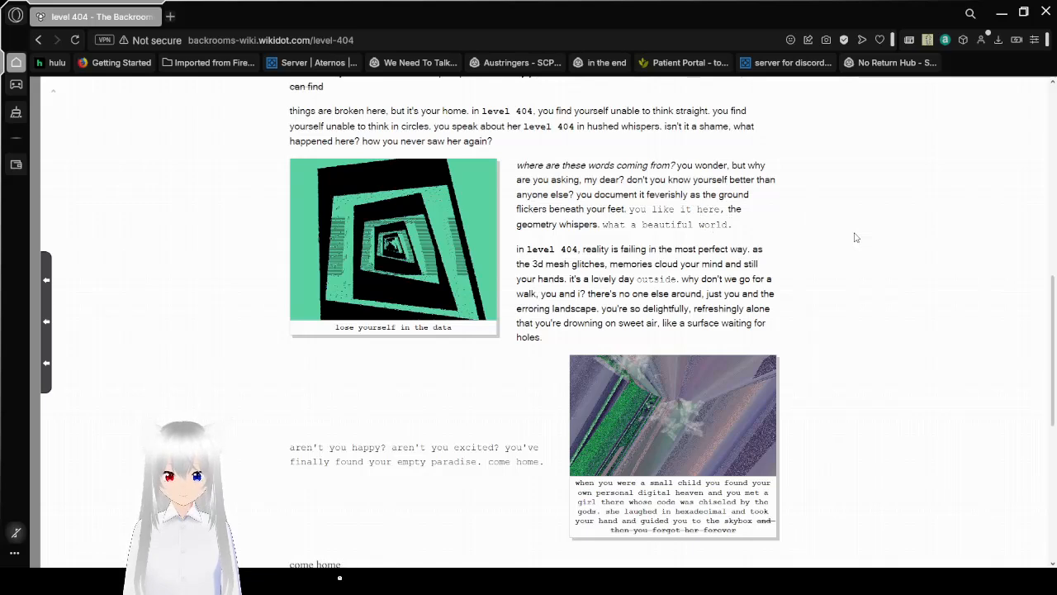
pyautogui.scroll(-1, 855, 237)
pyautogui.scroll(-1, 856, 237)
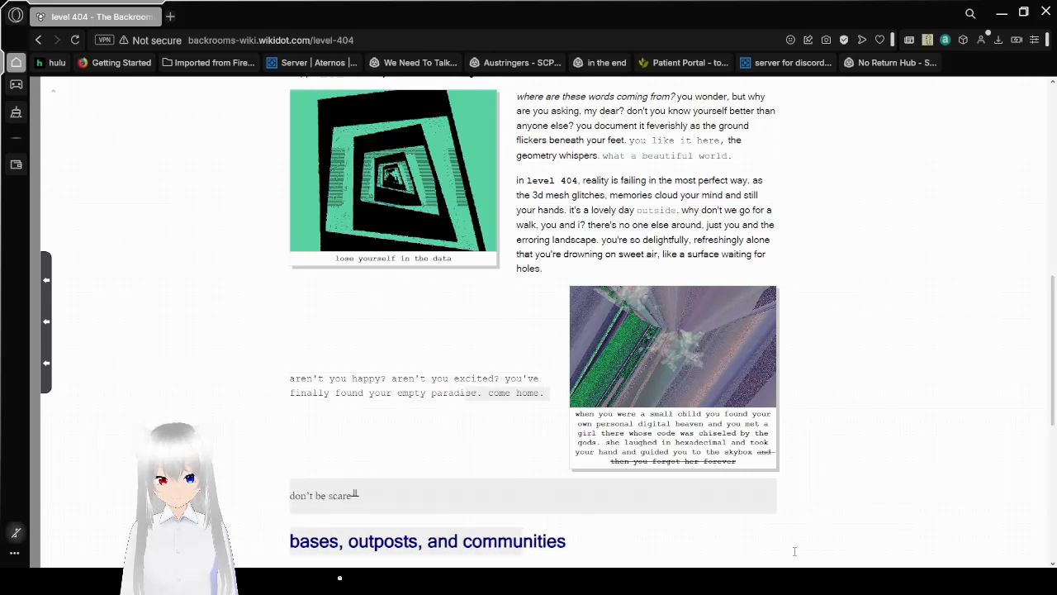
pyautogui.scroll(-1, 795, 551)
pyautogui.scroll(-1, 826, 454)
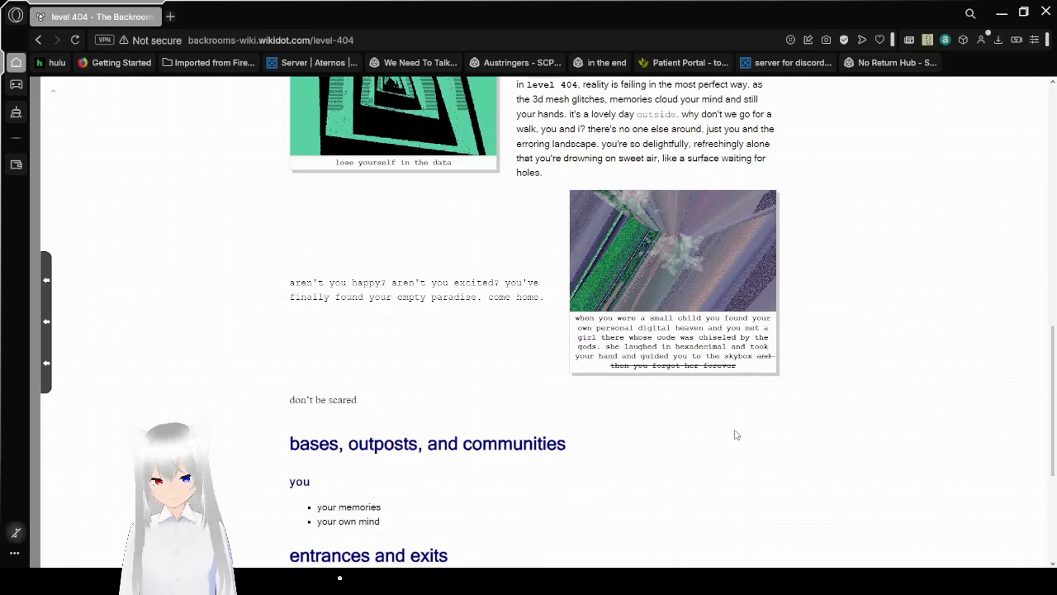
pyautogui.scroll(-1, 737, 434)
pyautogui.scroll(-2, 737, 434)
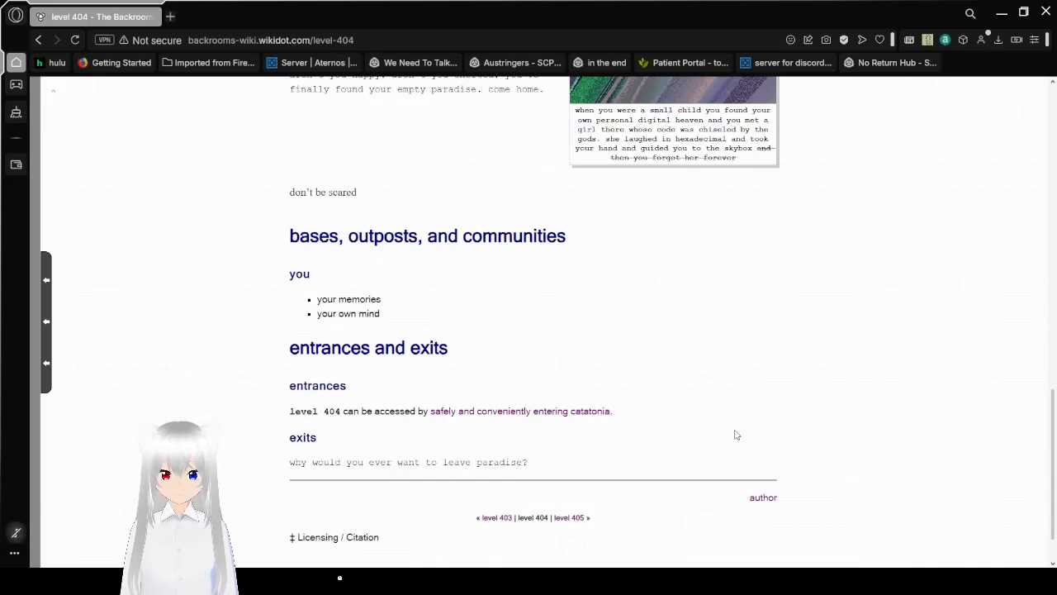
pyautogui.scroll(-1, 736, 435)
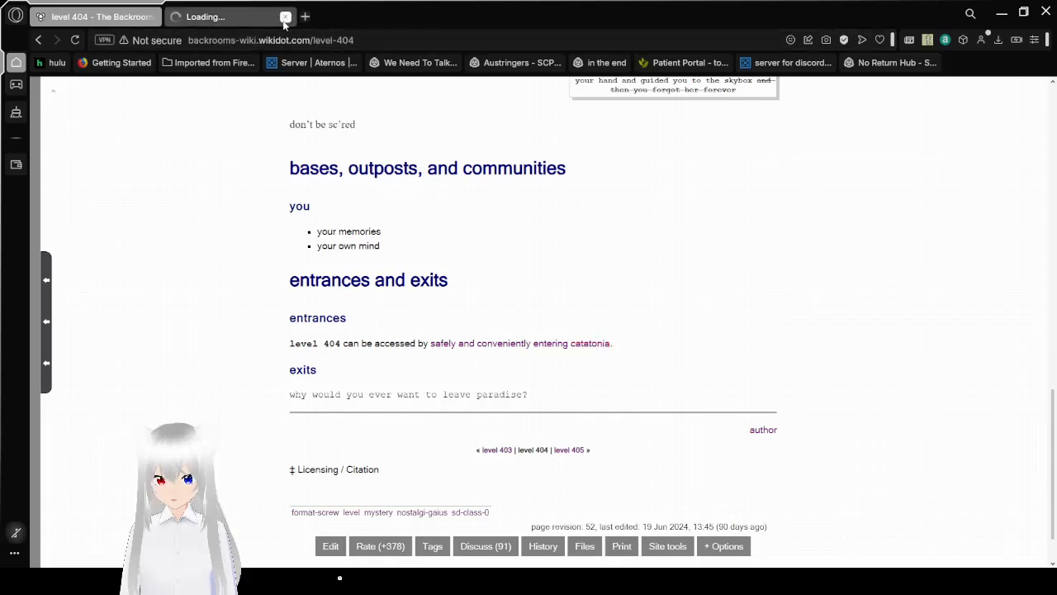
# - Close the extra 'Loading...' tab so the level 404 page footer with its Creative Commons notice stays in view
pyautogui.click(285, 18)
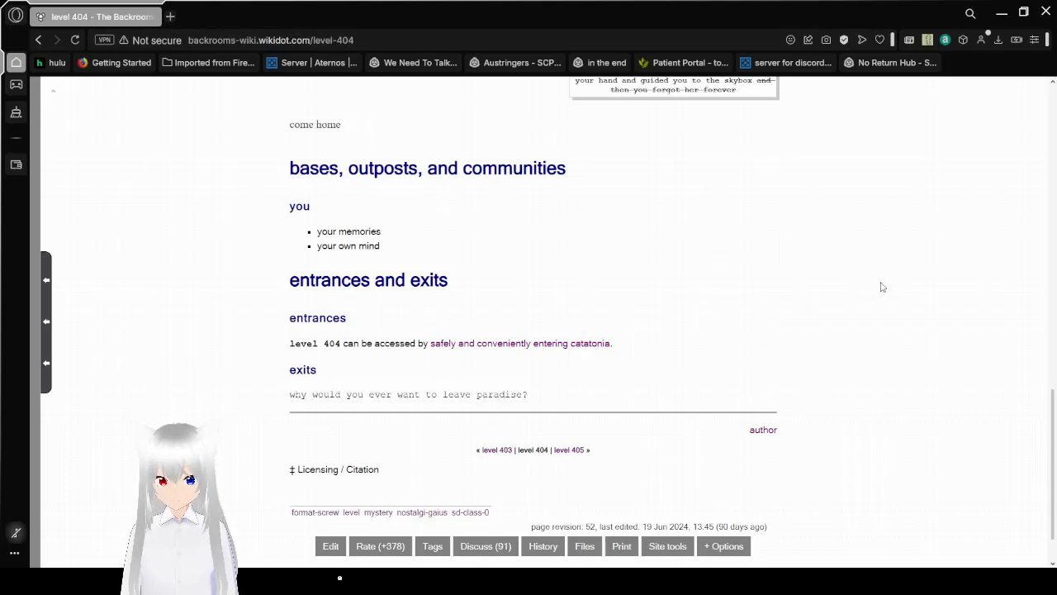
pyautogui.scroll(-1, 882, 287)
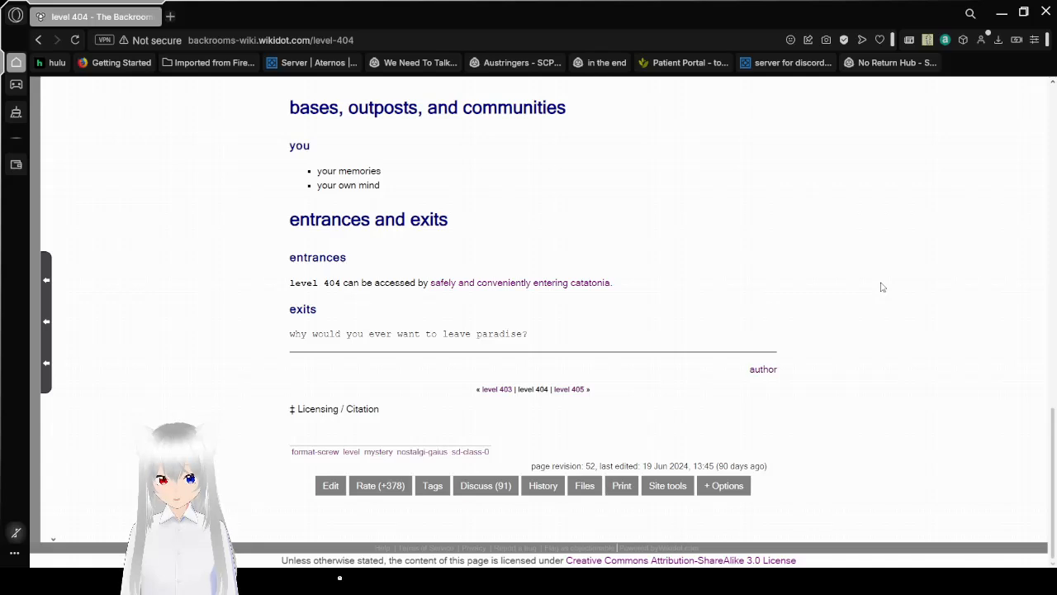